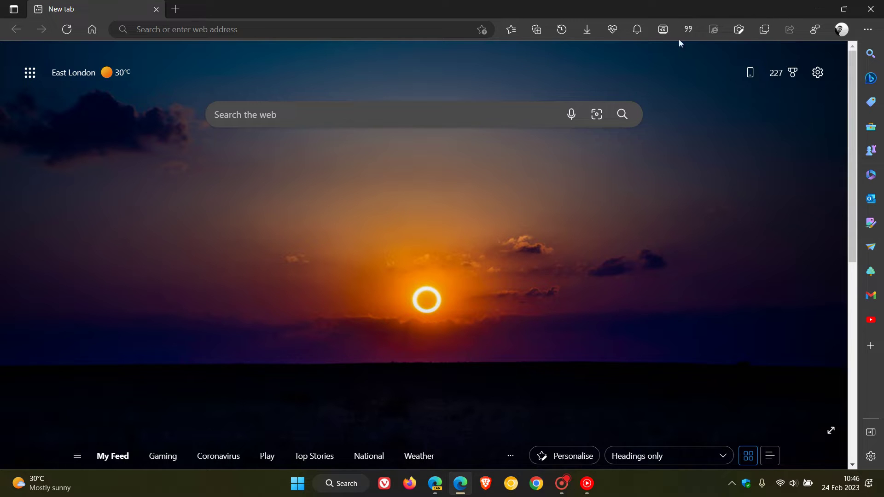
Open Edge stable's Performance panel from the heart button in the toolbar.
left_click(613, 30)
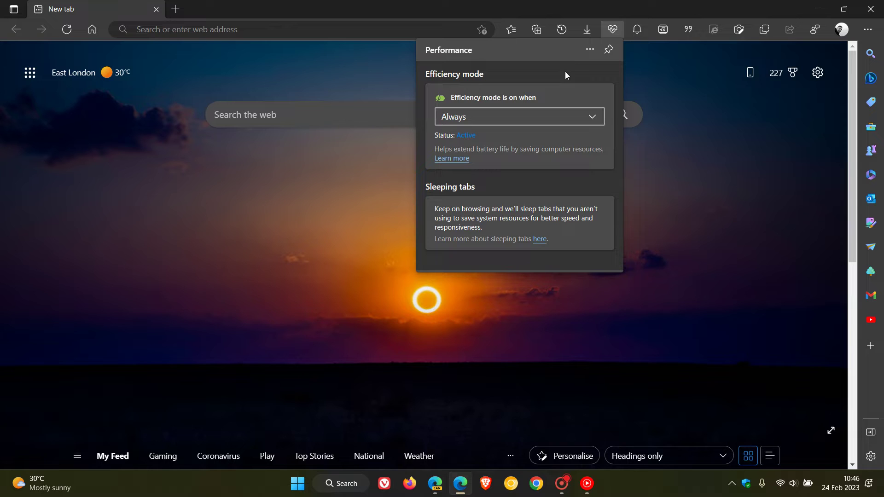
View and close the performance settings page, then reopen and dismiss the Performance panel.
left_click(590, 50)
left_click(491, 67)
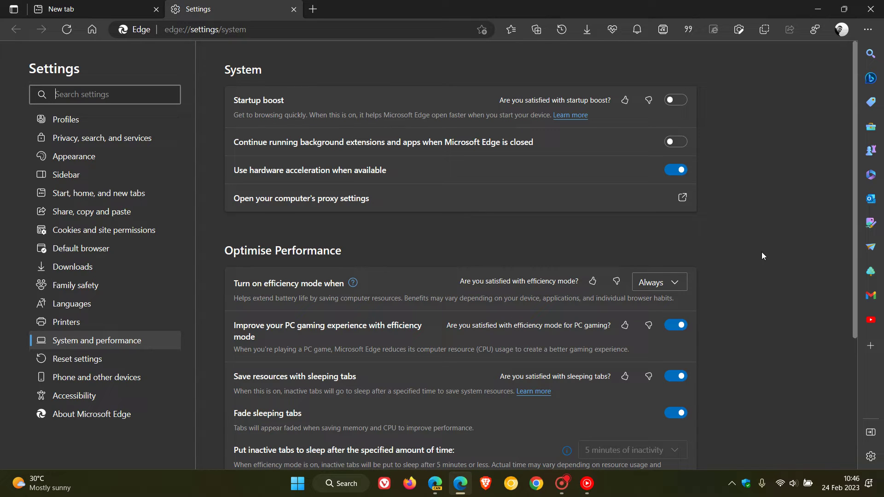
scroll(745, 280, "down", 3)
scroll(746, 281, "up", 3)
left_click(293, 10)
left_click(612, 30)
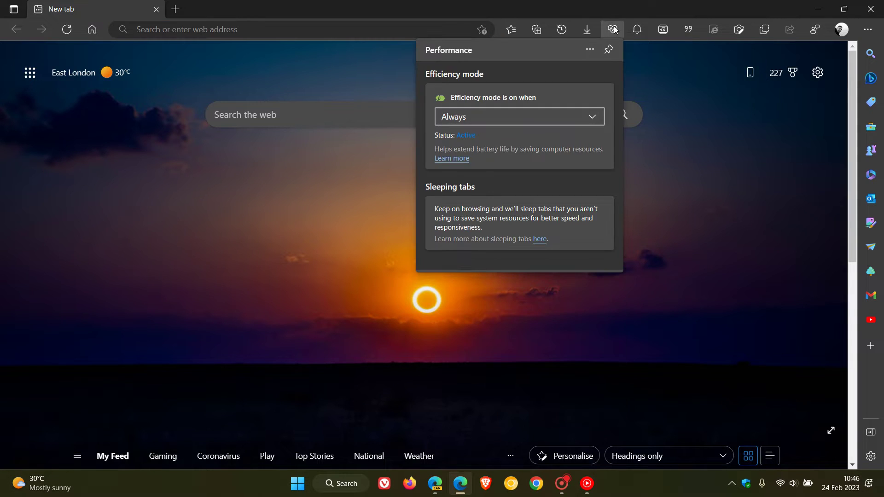
left_click(726, 161)
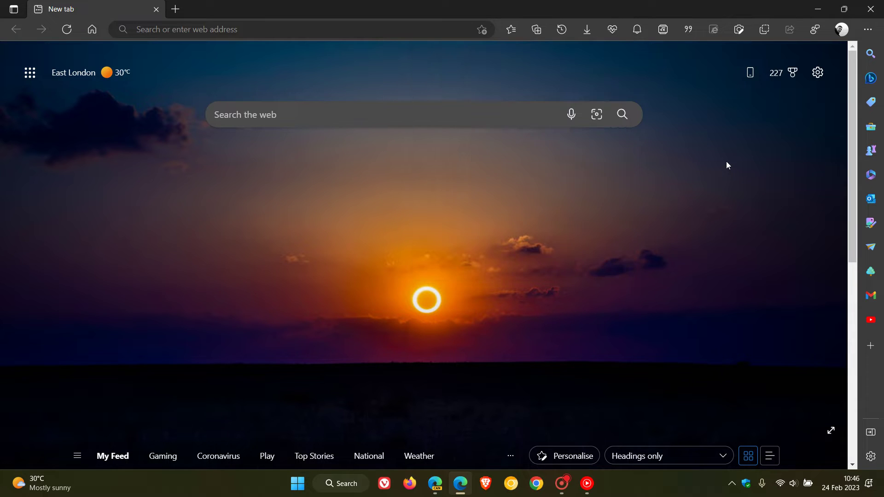
Switch to the Edge Canary window and open its Browser essentials panel.
left_click(436, 483)
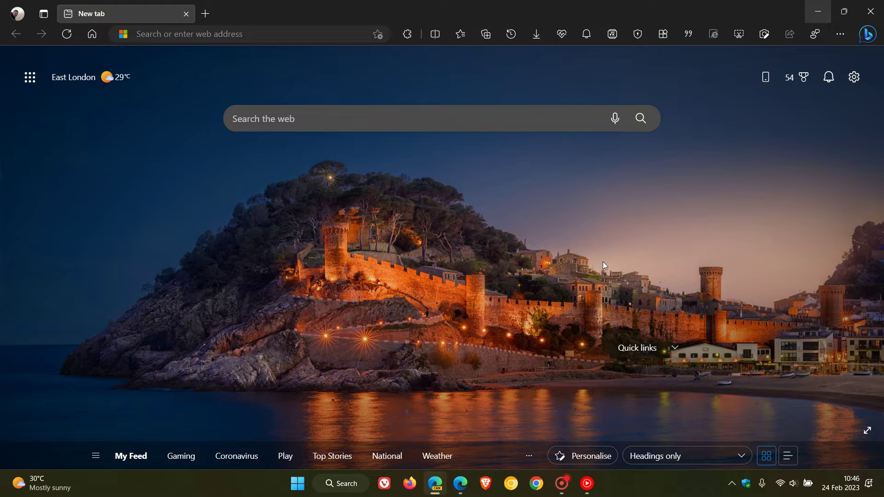
left_click(563, 33)
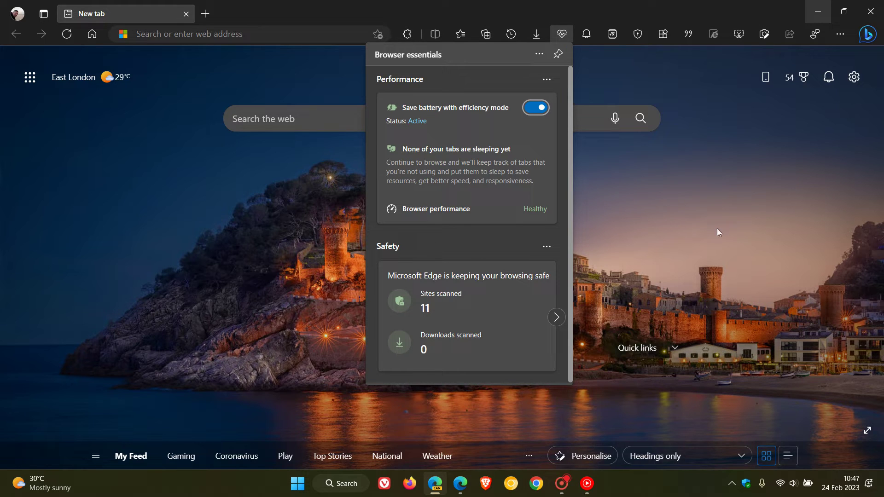
Open performance settings from the Performance section's options, then close that Settings tab.
left_click(547, 81)
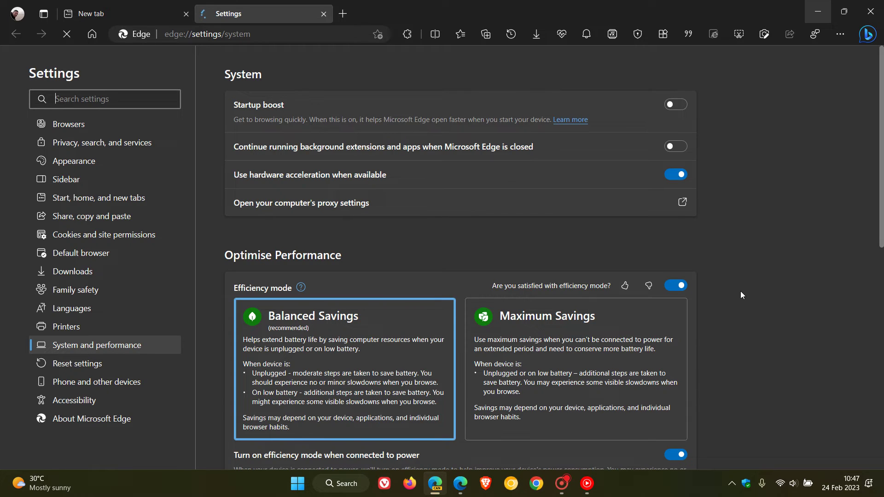
scroll(741, 291, "down", 2)
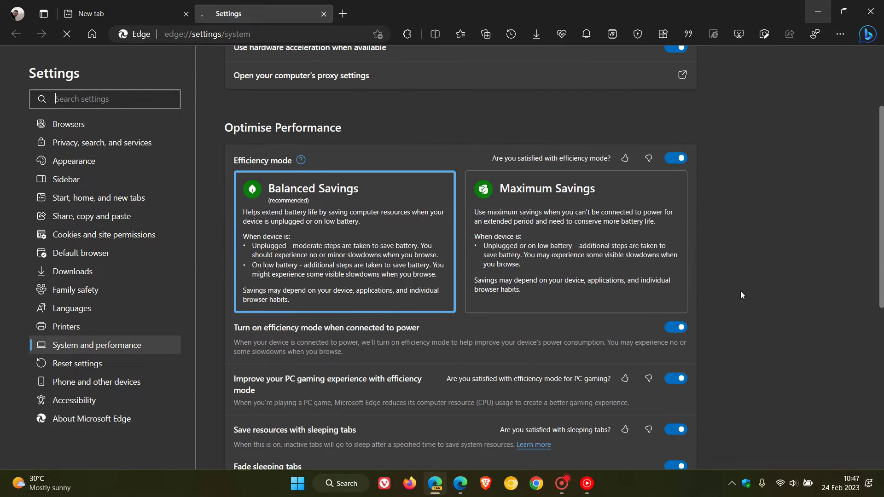
scroll(741, 291, "down", 2)
scroll(740, 291, "down", 2)
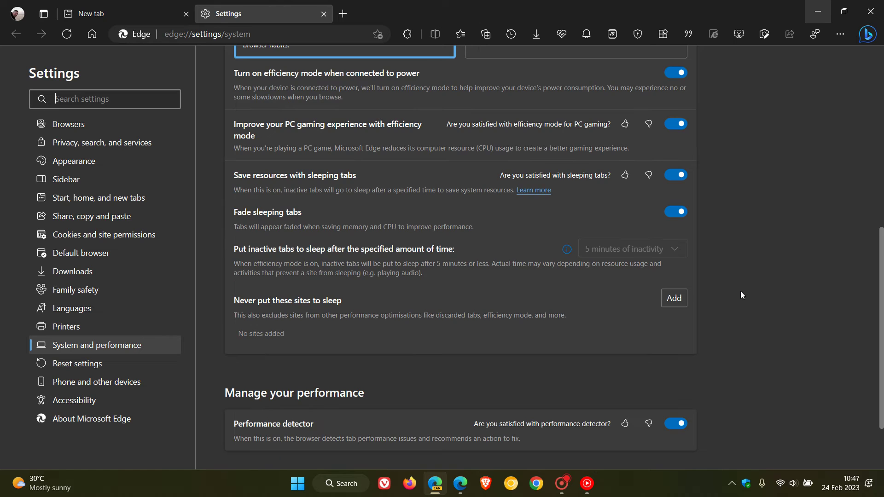
scroll(740, 291, "down", 1)
scroll(741, 291, "up", 4)
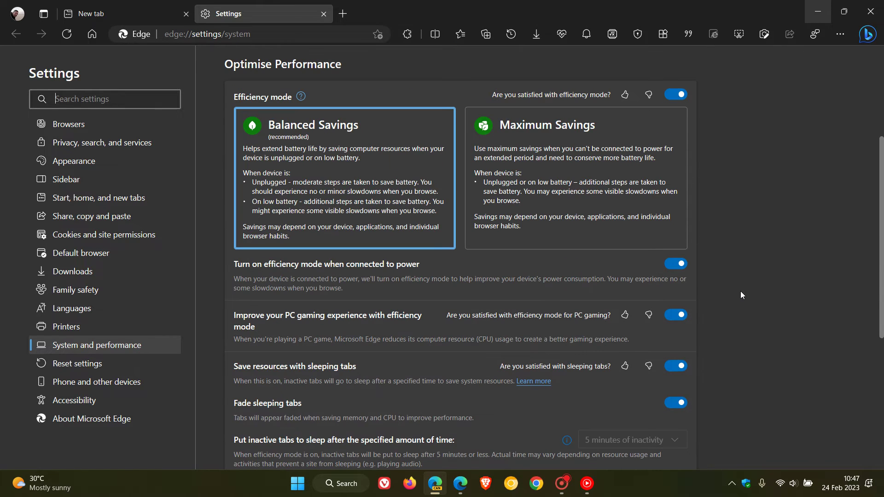
scroll(746, 291, "up", 3)
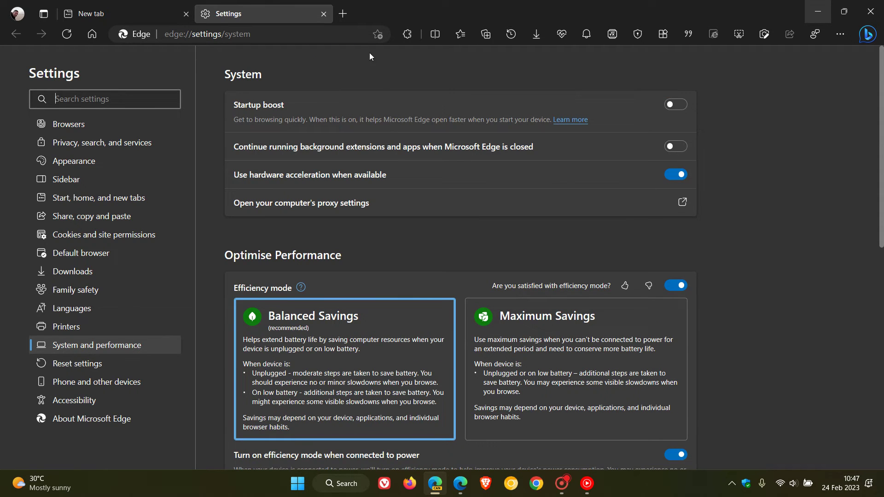
left_click(323, 14)
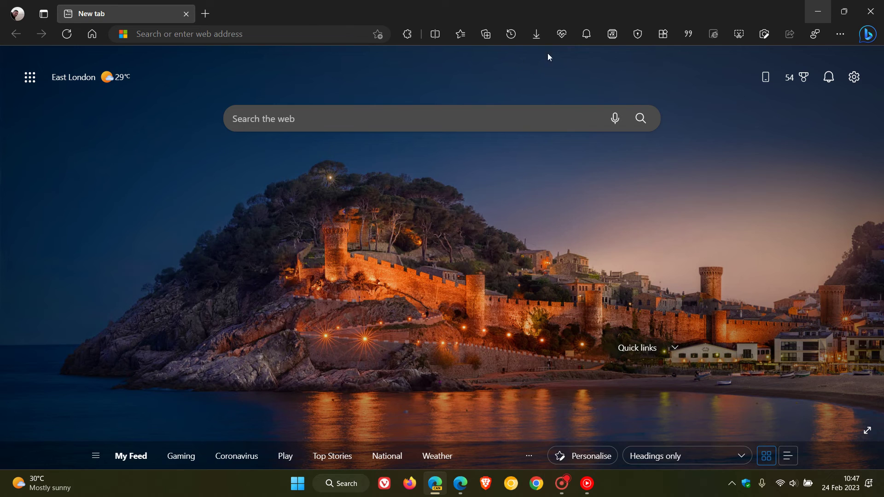
left_click(561, 34)
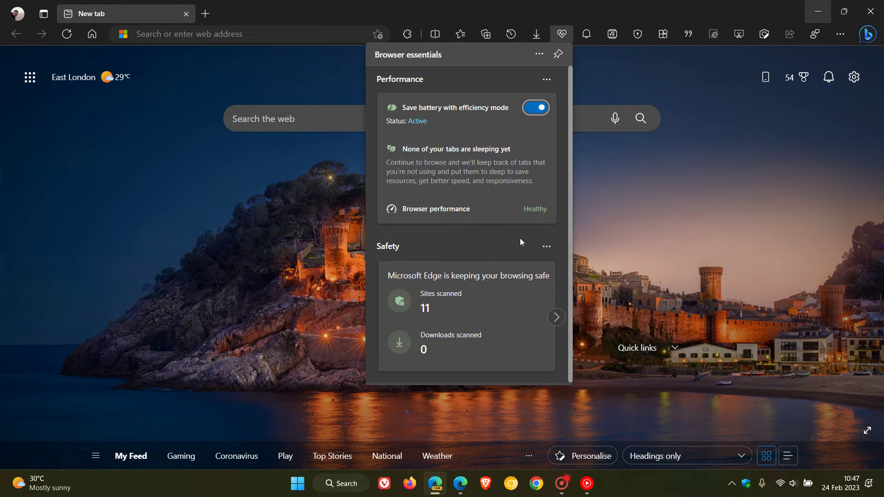
left_click(547, 247)
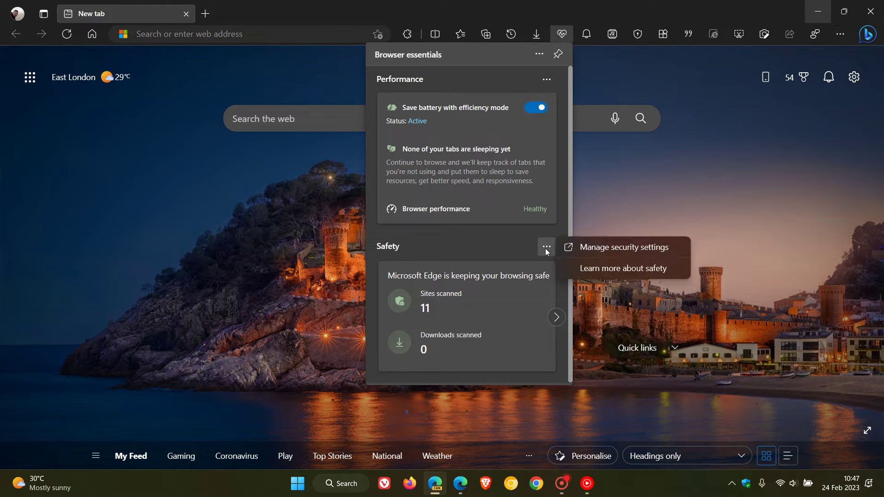
left_click(599, 247)
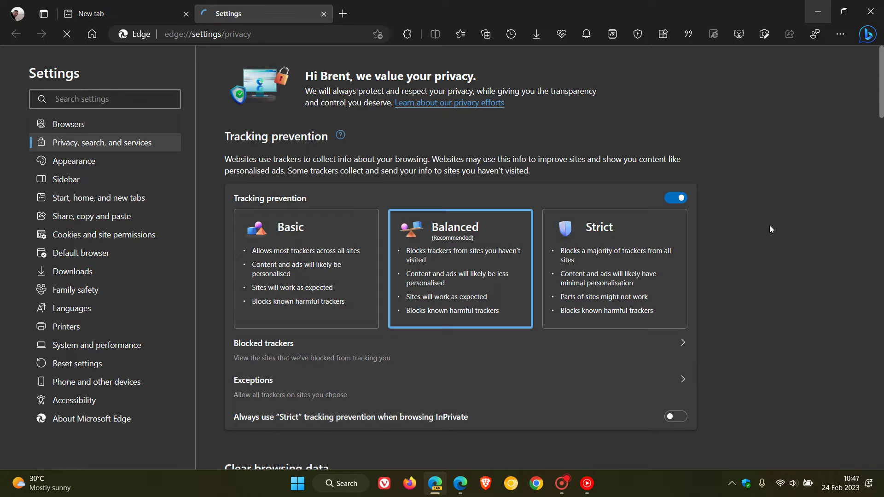
Close privacy settings, reopen Browser essentials, and advance the Safety card to the next statistic.
left_click(324, 14)
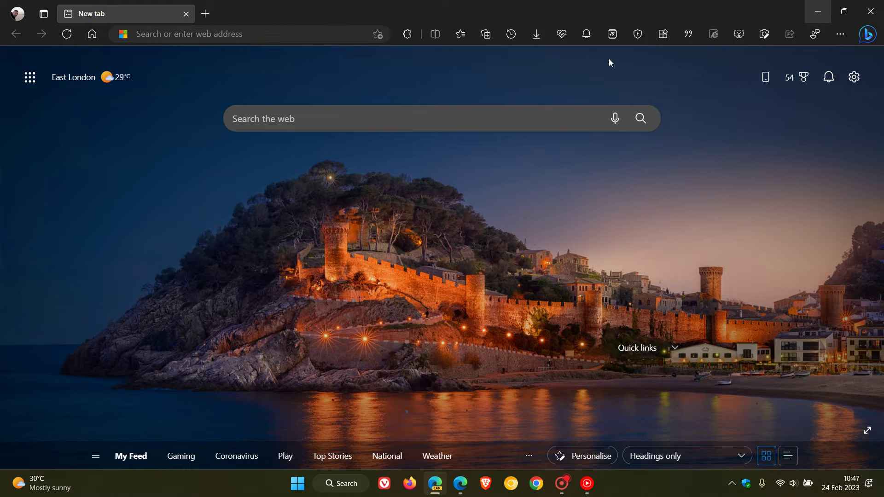
left_click(562, 34)
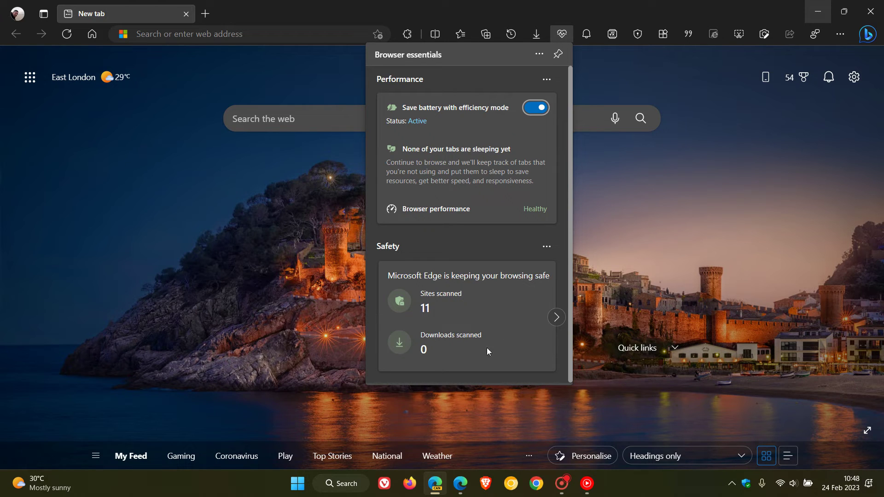
left_click(556, 317)
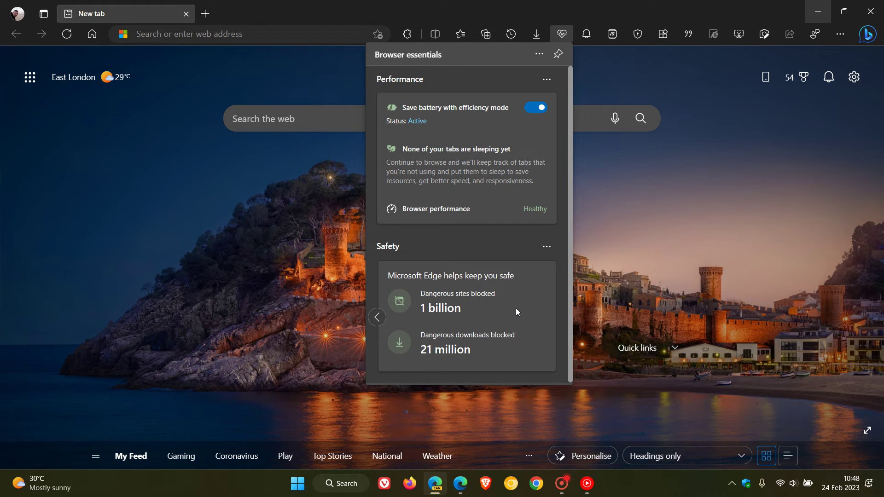
In browser essentials settings, turn the toolbar button off and back on, then close Settings.
left_click(538, 55)
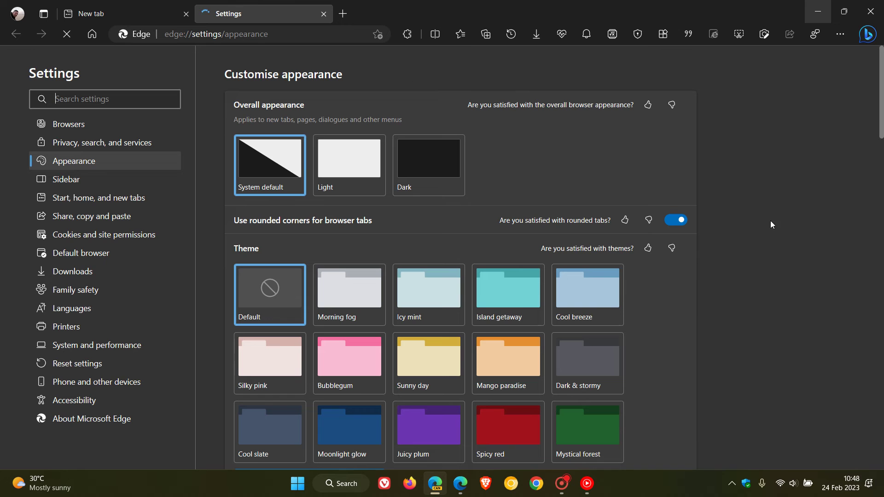
scroll(772, 187, "down", 5)
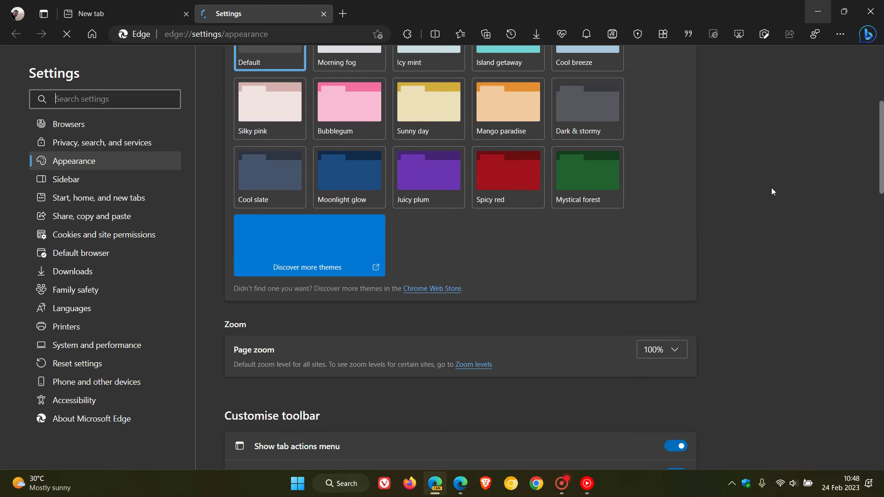
scroll(772, 187, "down", 4)
scroll(772, 187, "down", 3)
scroll(772, 187, "down", 4)
scroll(771, 187, "down", 2)
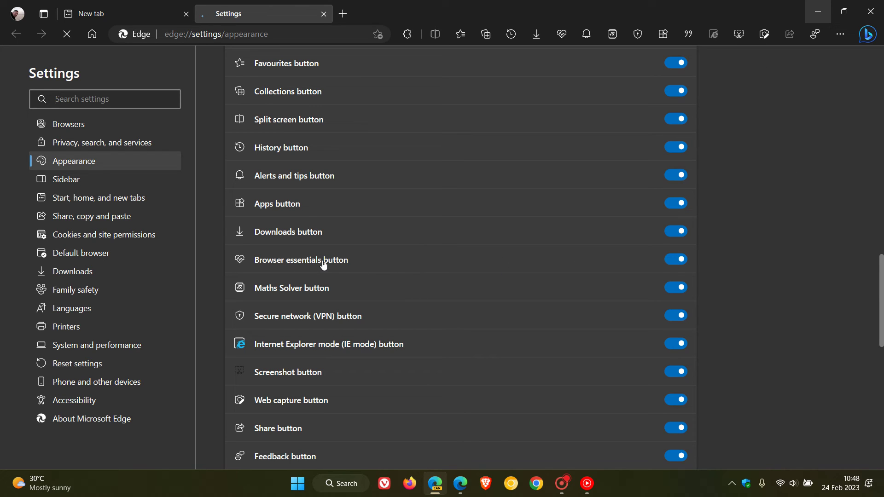
left_click(672, 265)
left_click(686, 262)
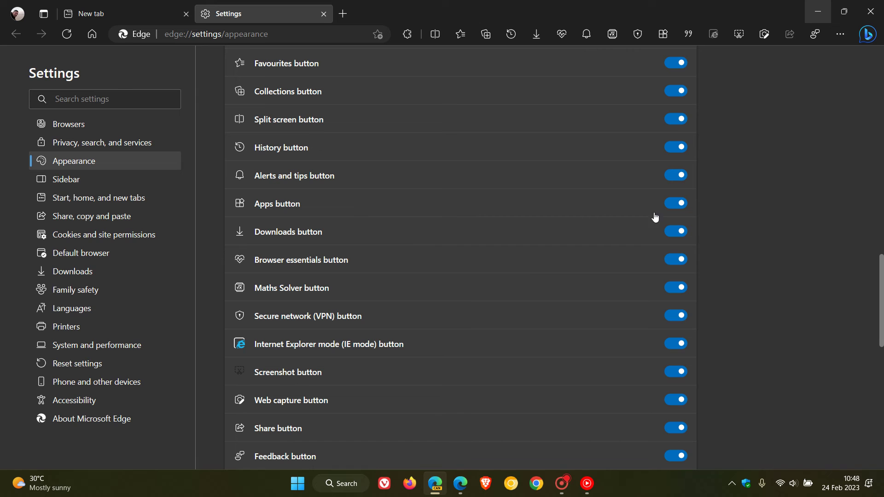
left_click(323, 15)
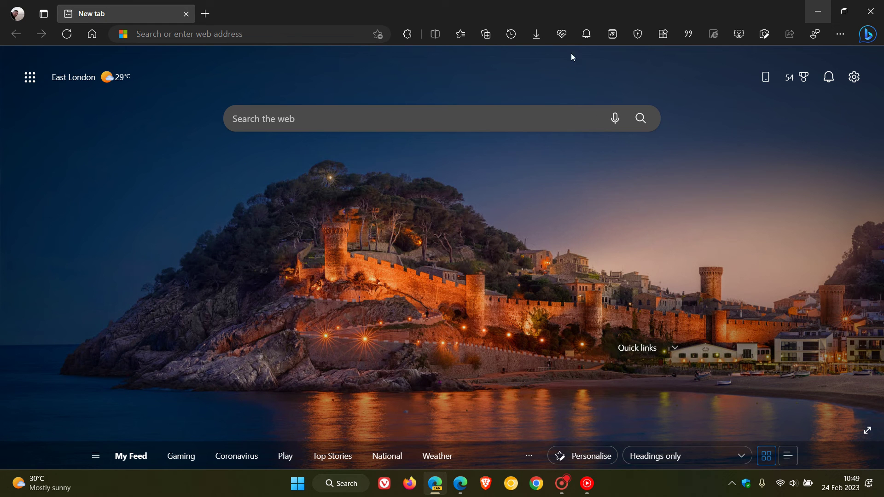
left_click(561, 34)
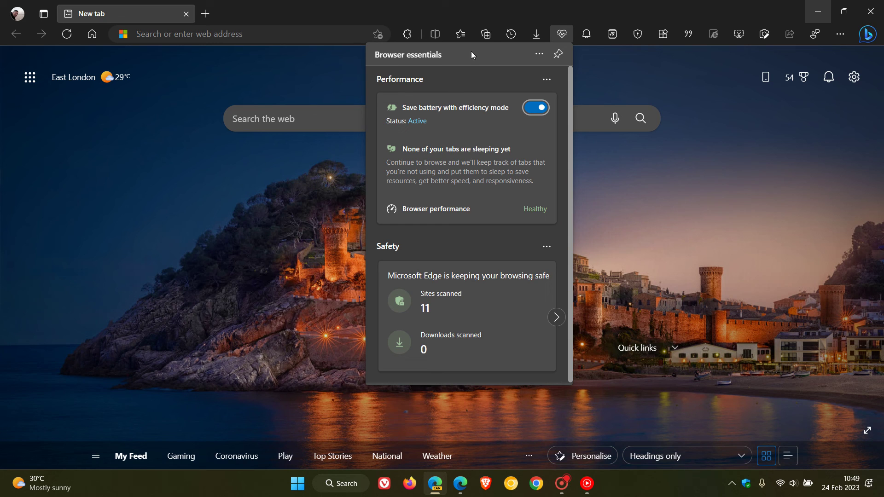
left_click(676, 220)
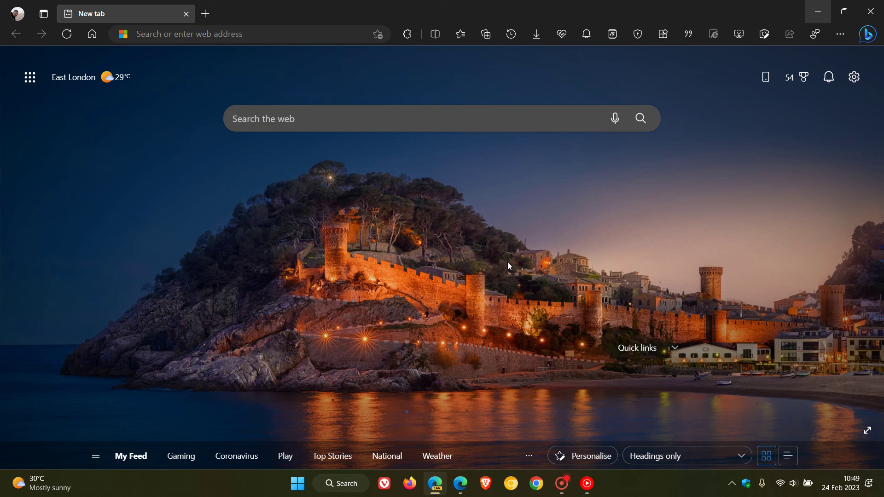